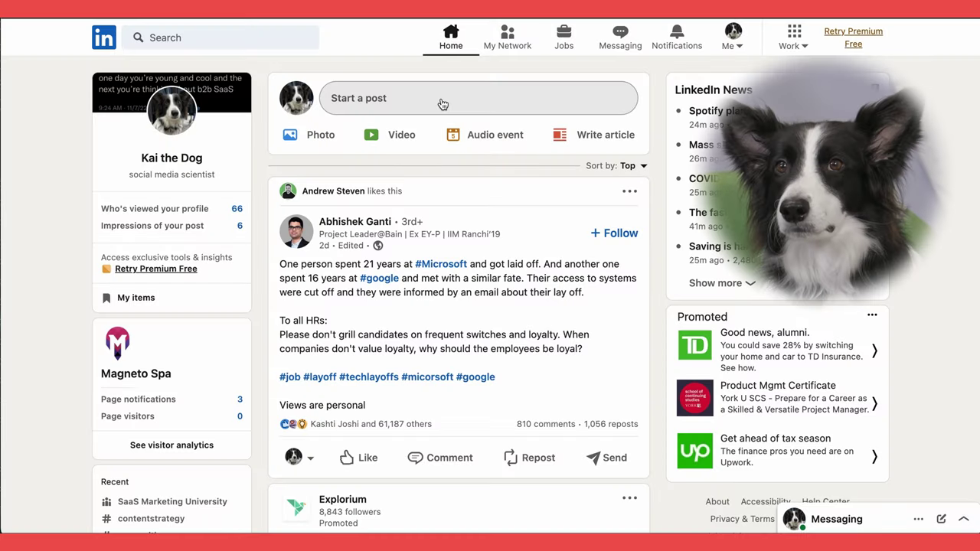
Start a LinkedIn post and attach the Social Media activities by platform screenshot from the Desktop.
{"action": "left_click", "coordinate": [443, 104]}
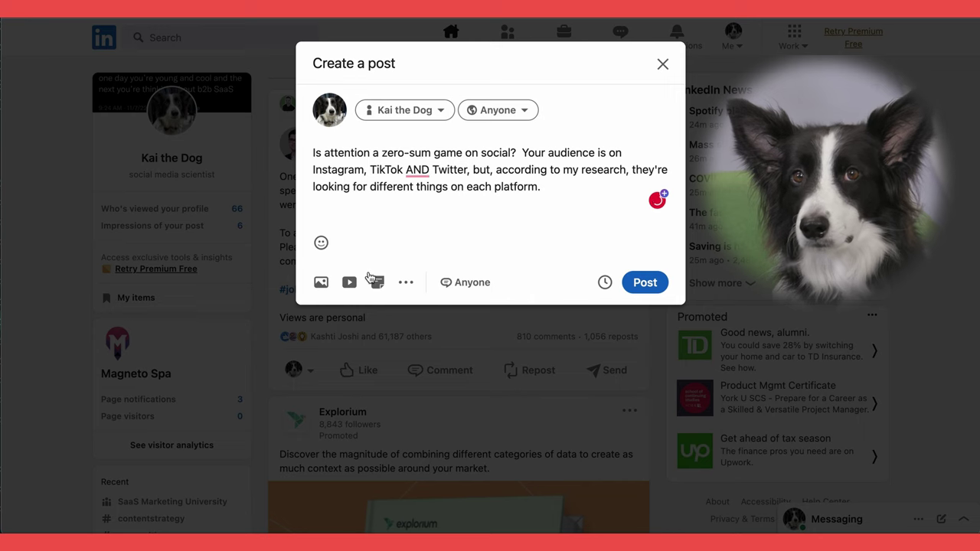
{"action": "left_click", "coordinate": [321, 283]}
{"action": "scroll", "coordinate": [401, 264], "scroll_direction": "down", "scroll_amount": 5}
{"action": "left_click", "coordinate": [401, 284]}
{"action": "left_click", "coordinate": [391, 218]}
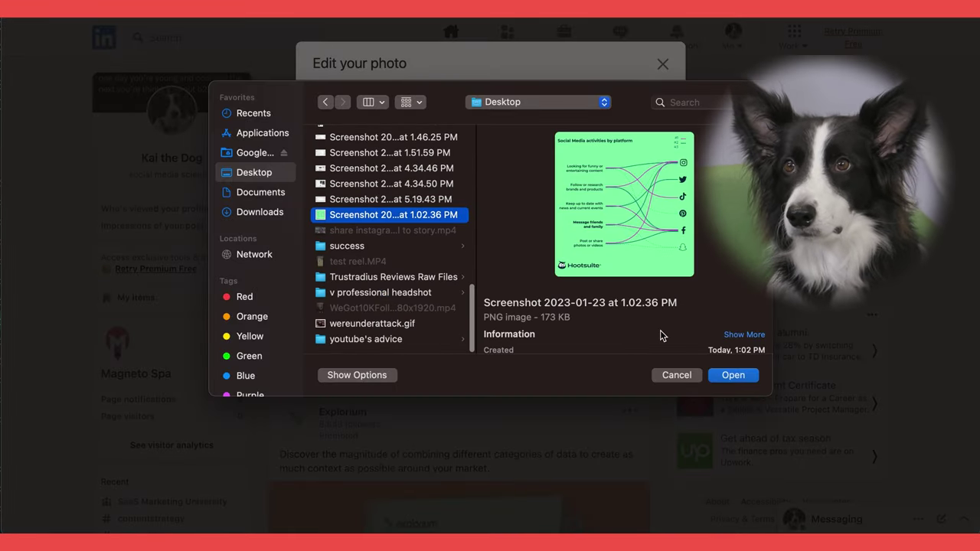
{"action": "left_click", "coordinate": [732, 375]}
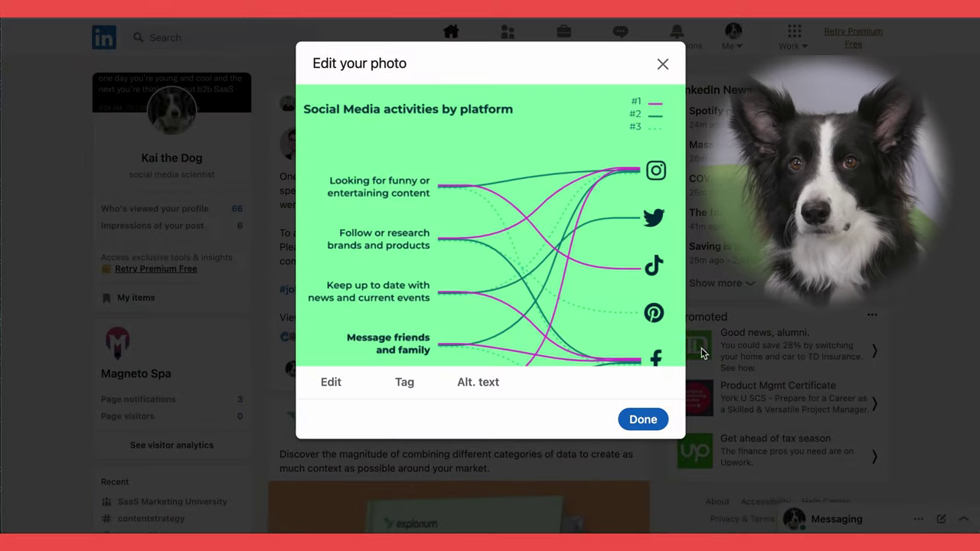
{"action": "left_click", "coordinate": [639, 423]}
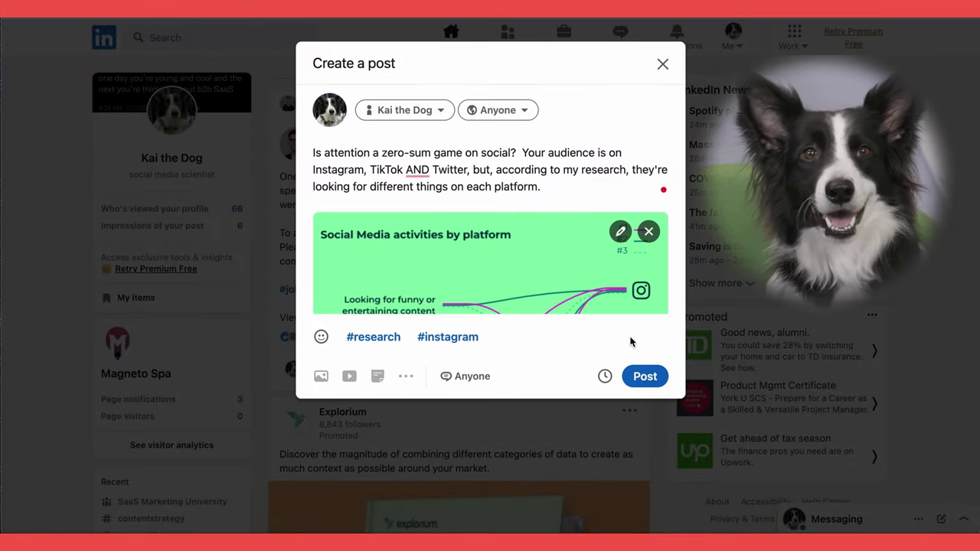
Schedule the post for January 26, 2023 at 12:30 AM.
{"action": "left_click", "coordinate": [605, 379]}
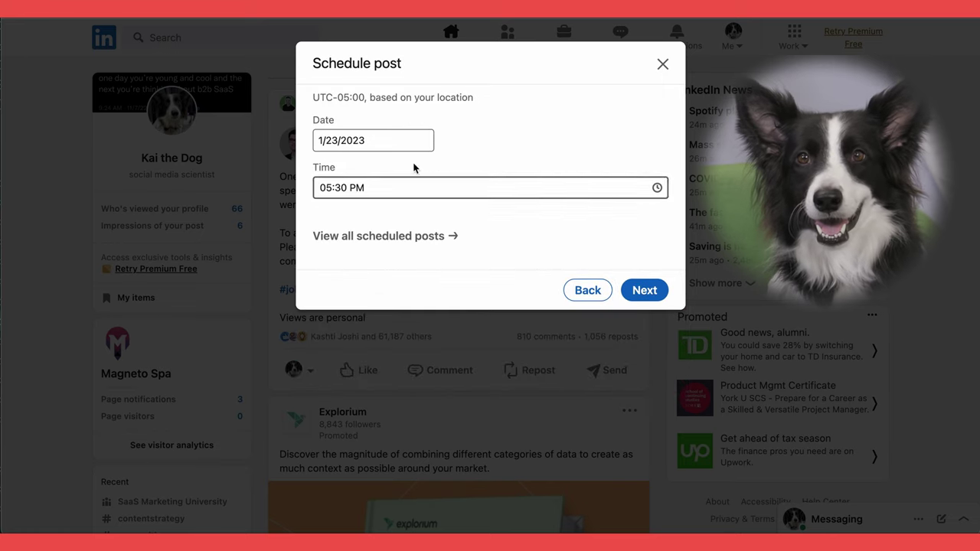
{"action": "left_click", "coordinate": [394, 139]}
{"action": "left_click", "coordinate": [464, 329]}
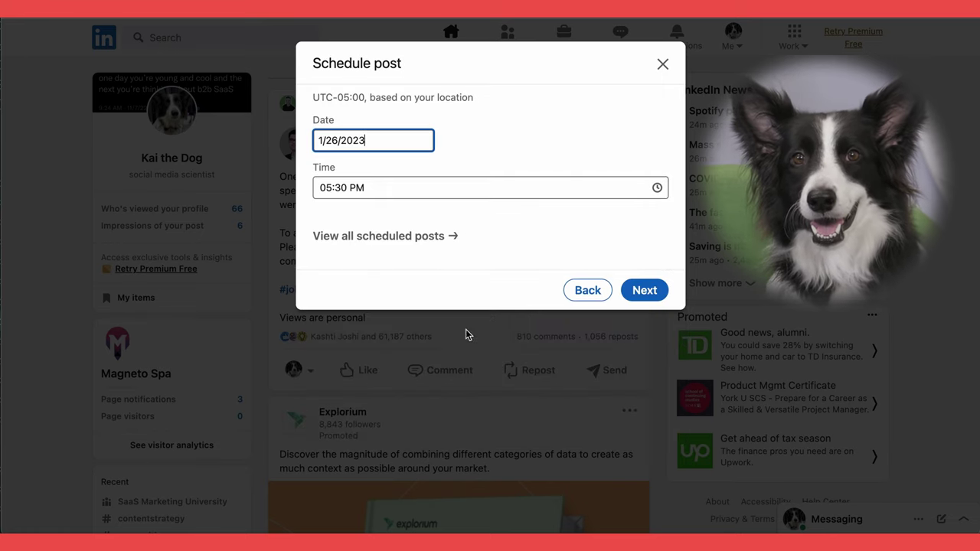
{"action": "left_click", "coordinate": [451, 190]}
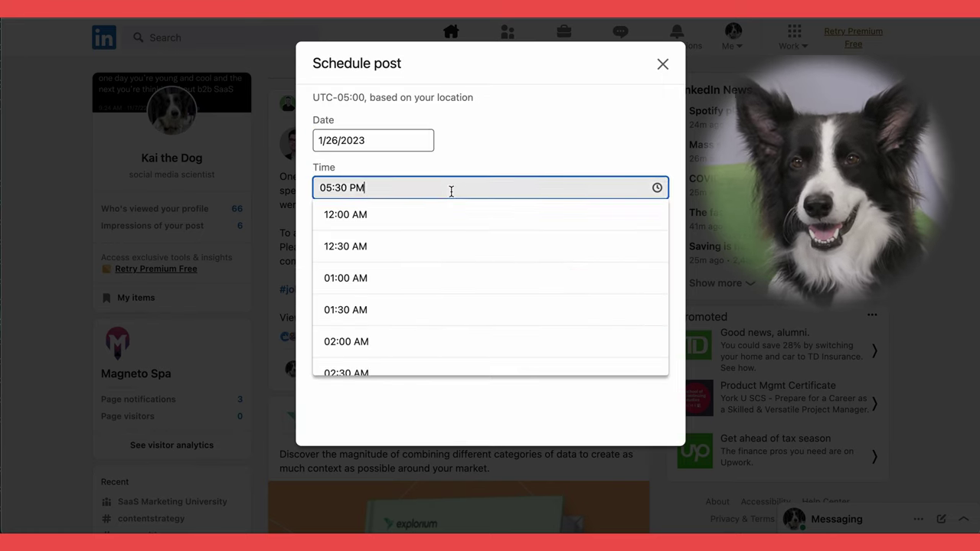
{"action": "left_click", "coordinate": [429, 248]}
{"action": "left_click", "coordinate": [645, 290]}
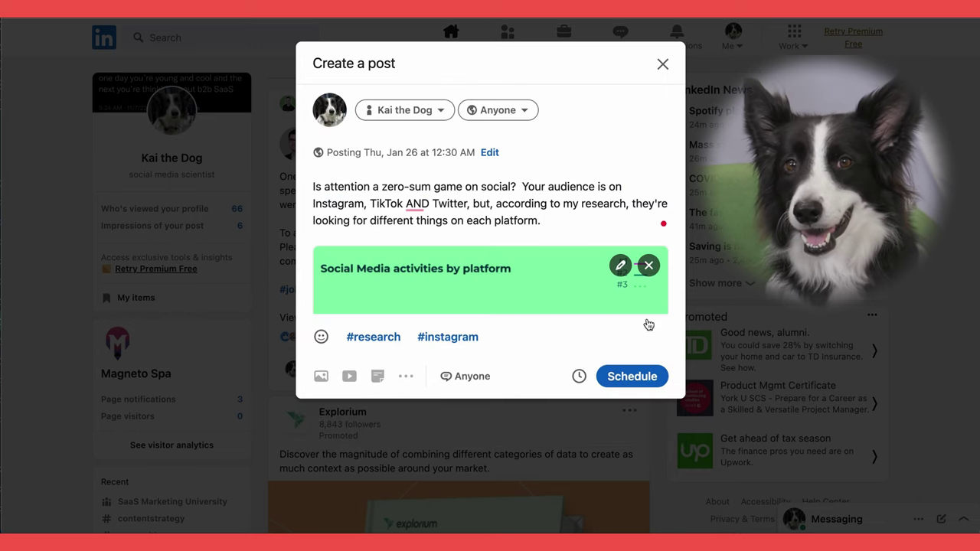
{"action": "left_click", "coordinate": [629, 377]}
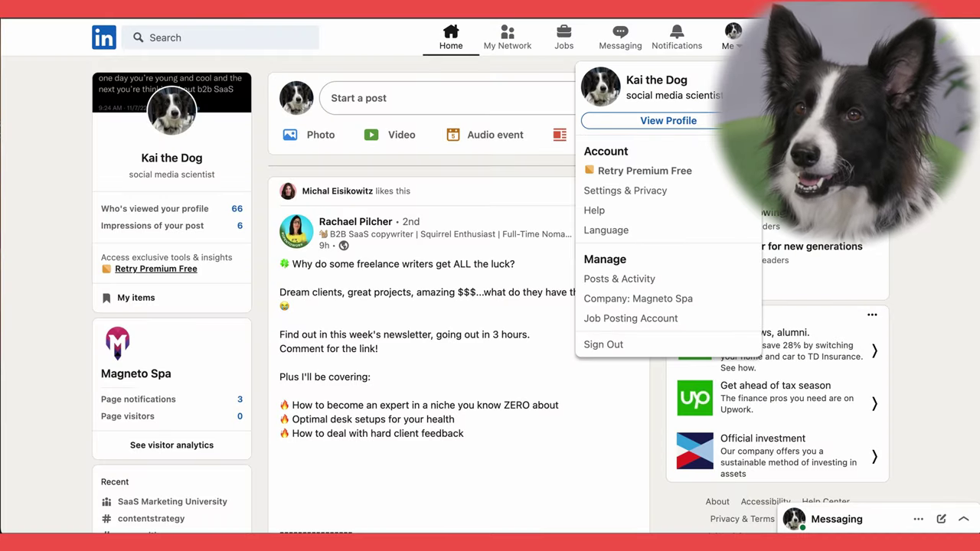
Sign out of the LinkedIn account from the Me menu.
{"action": "left_click", "coordinate": [600, 346]}
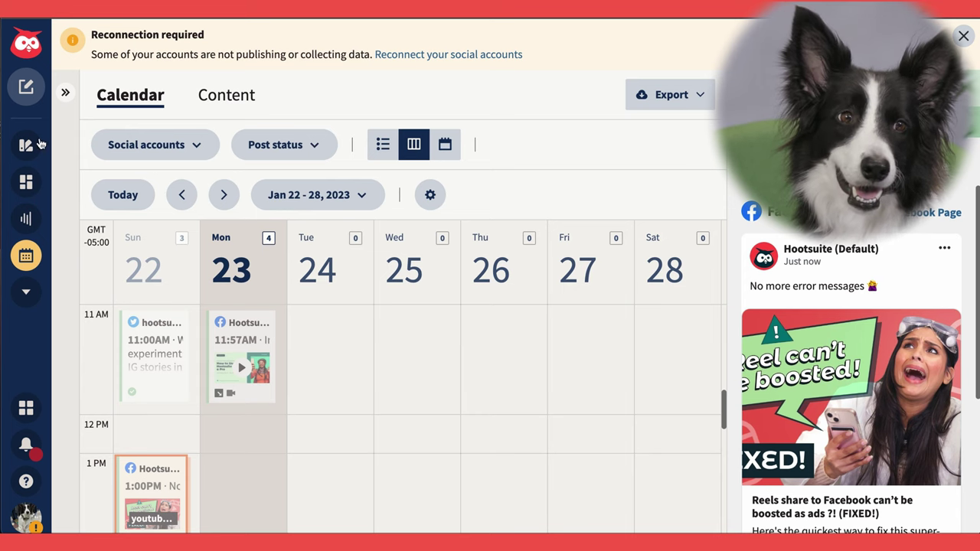
Add LinkedIn as a private account, authorising both the Magneto Spa Page and the personal profile.
{"action": "left_click", "coordinate": [29, 517]}
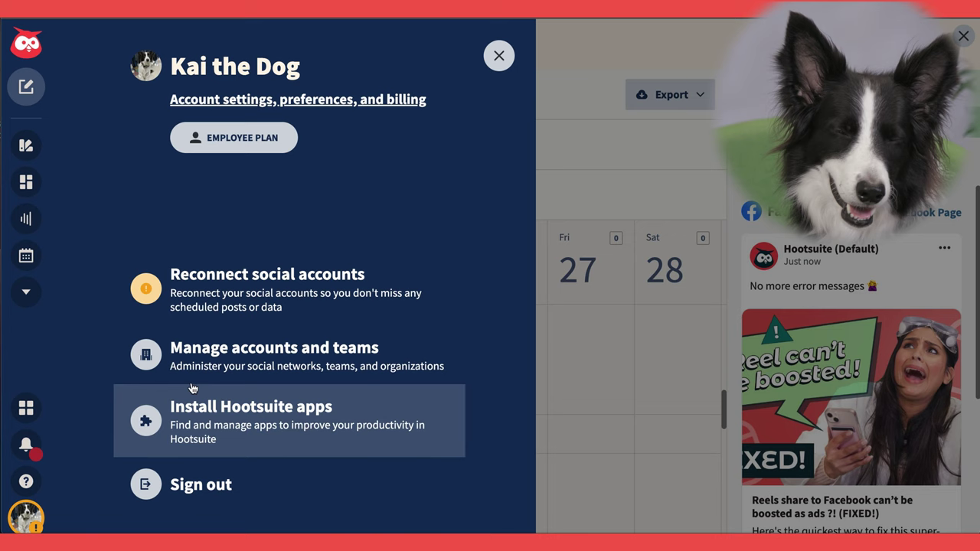
{"action": "left_click", "coordinate": [218, 362]}
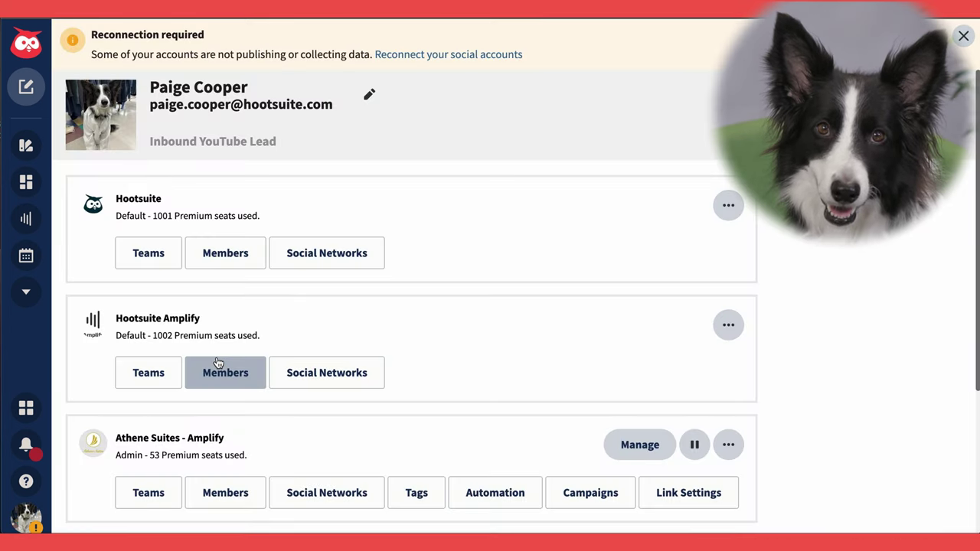
{"action": "scroll", "coordinate": [218, 363], "scroll_direction": "down", "scroll_amount": 3}
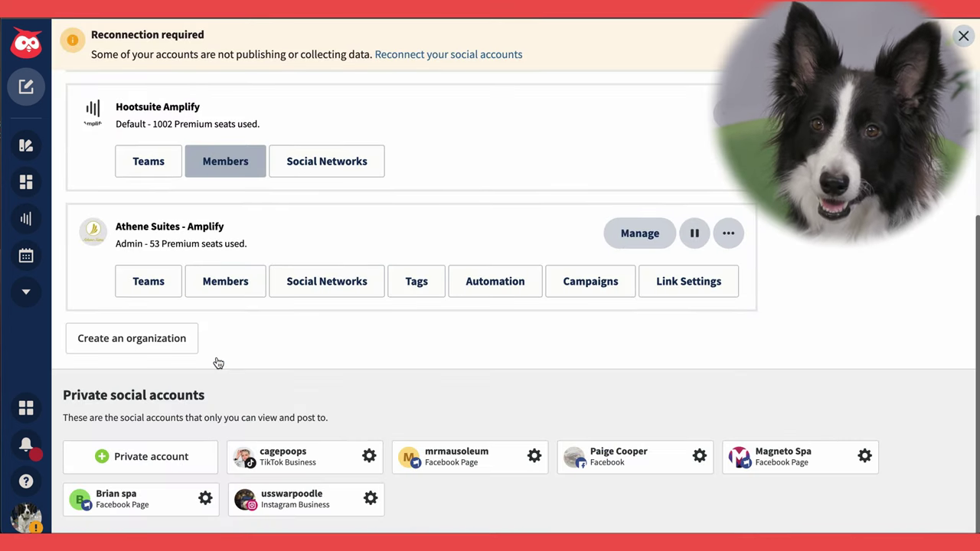
{"action": "left_click", "coordinate": [136, 463]}
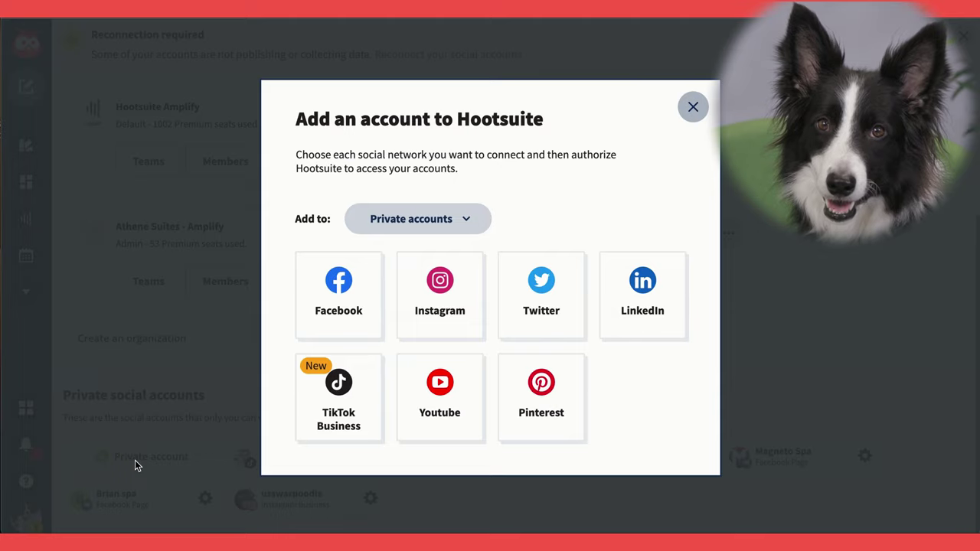
{"action": "left_click", "coordinate": [642, 299]}
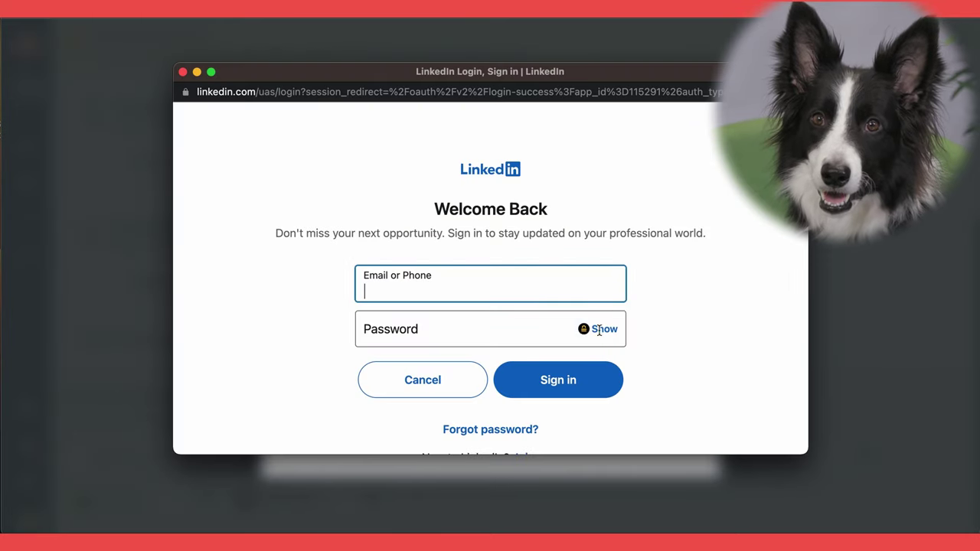
{"action": "left_click", "coordinate": [558, 376]}
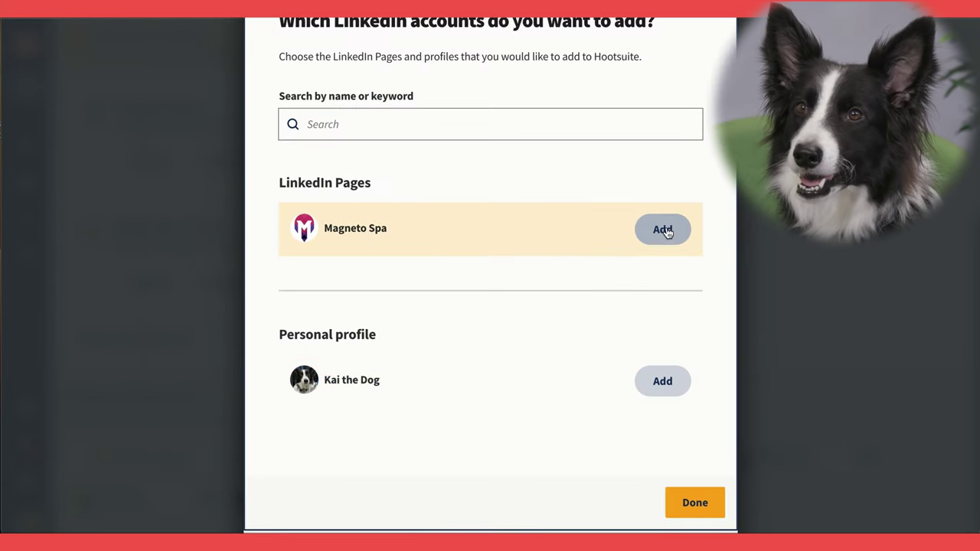
{"action": "left_click", "coordinate": [656, 435]}
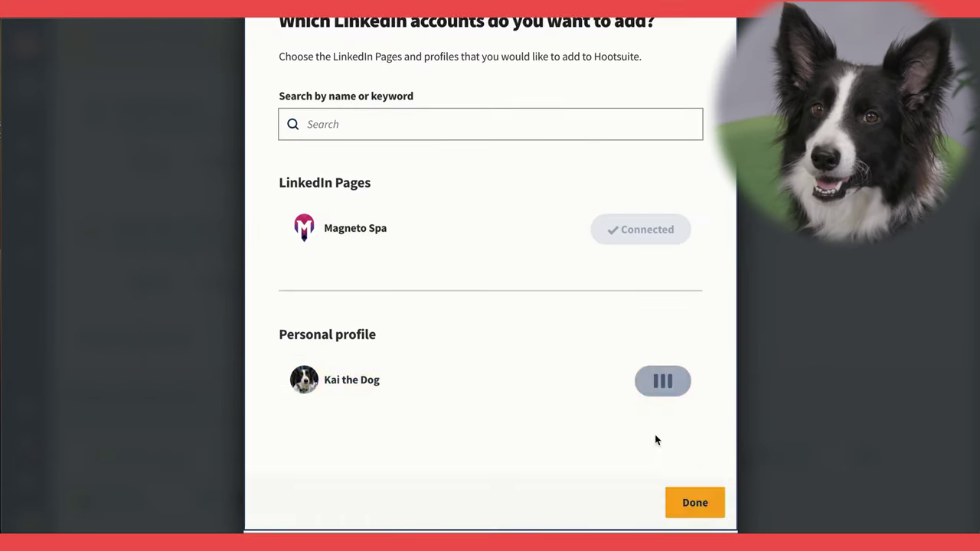
{"action": "scroll", "coordinate": [655, 434], "scroll_direction": "down", "scroll_amount": 1}
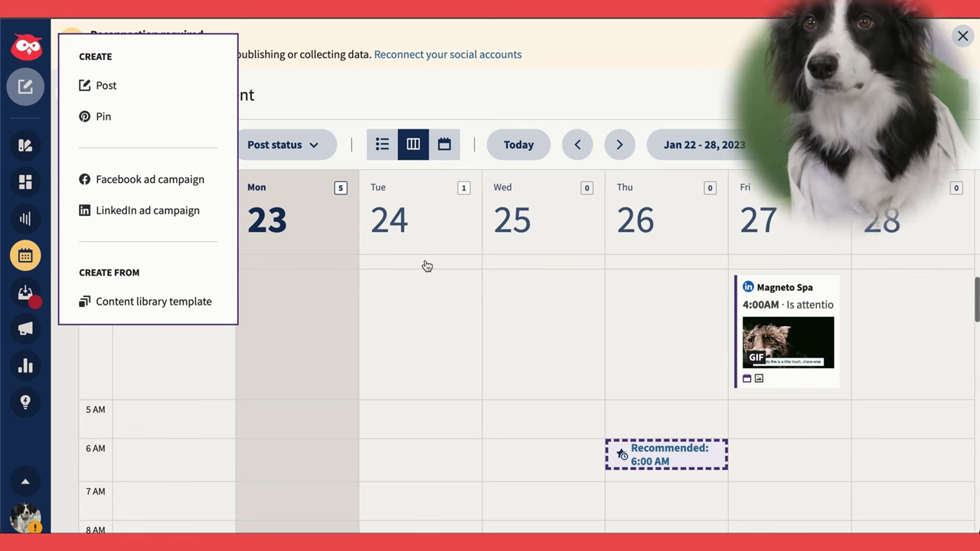
Create a new post from the Planner's Tuesday 4:00 AM slot.
{"action": "left_click", "coordinate": [420, 285]}
{"action": "mouse_move", "coordinate": [26, 96]}
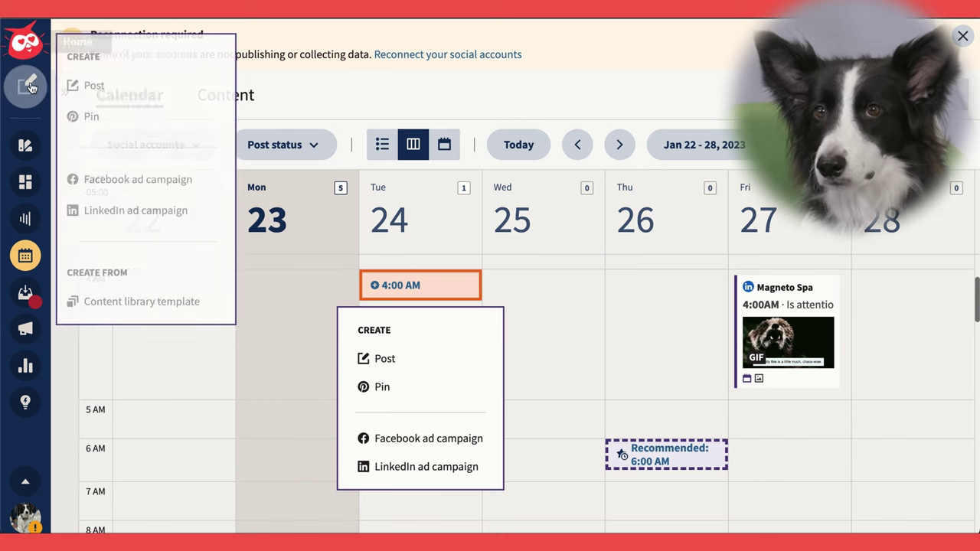
{"action": "left_click", "coordinate": [89, 87]}
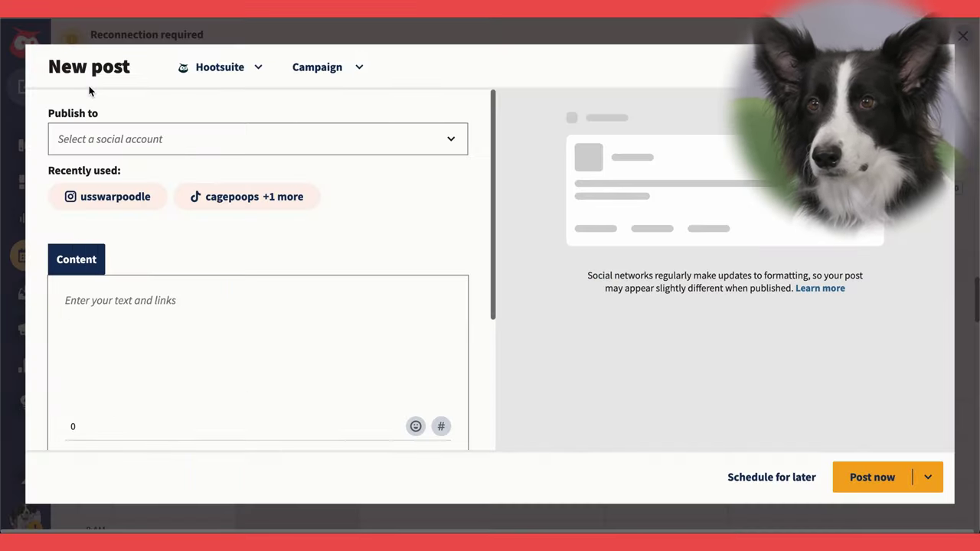
Post to Magneto Spa (LinkedIn) with the pasted zero-sum attention text and chaos reins fox.gif.
{"action": "left_click", "coordinate": [452, 139]}
{"action": "scroll", "coordinate": [317, 302], "scroll_direction": "down", "scroll_amount": 10}
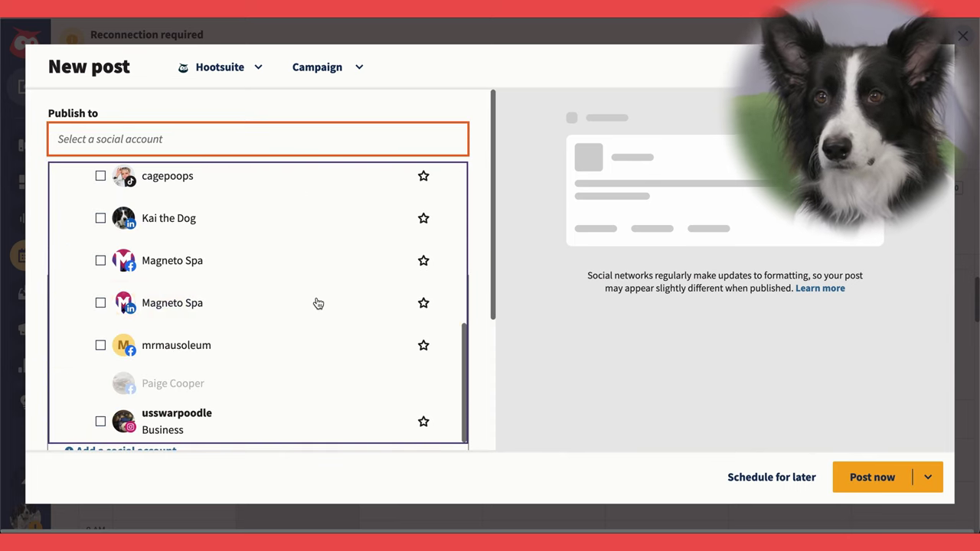
{"action": "left_click", "coordinate": [100, 304]}
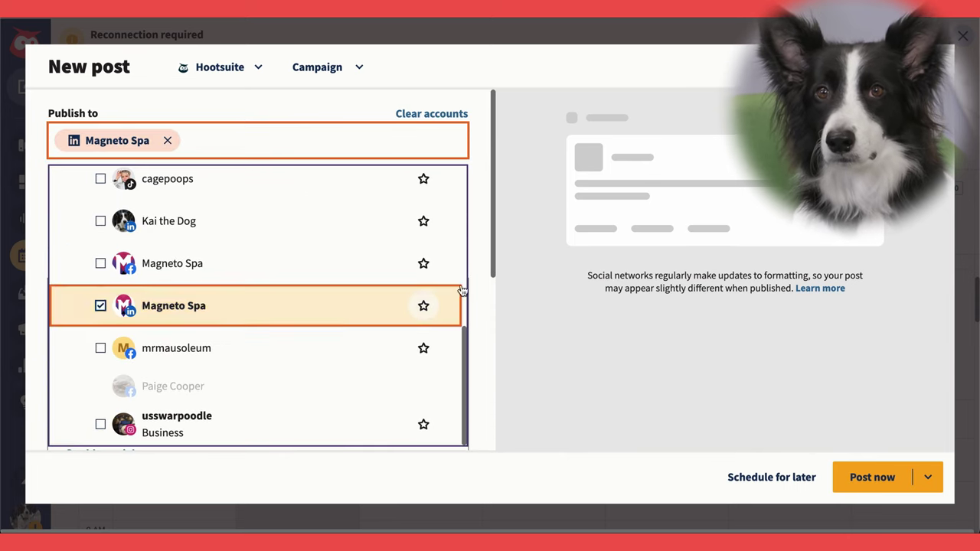
{"action": "left_click", "coordinate": [484, 282]}
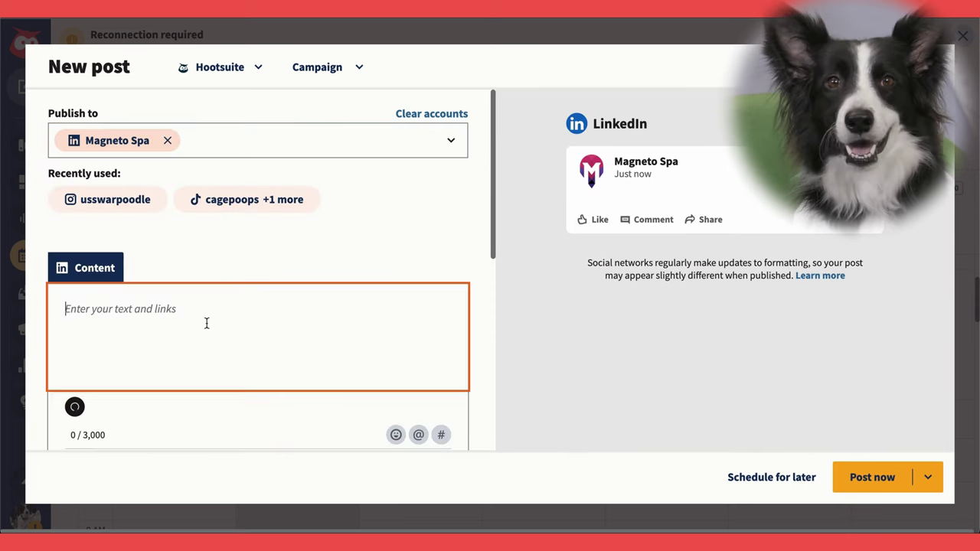
{"action": "scroll", "coordinate": [206, 323], "scroll_direction": "down", "scroll_amount": 2}
{"action": "type", "text": "Is attention a zero-sum game on social? Your audience is on Instagram, TikTok AND Twitter, but, according to my research, they're looking for different things on each platform."}
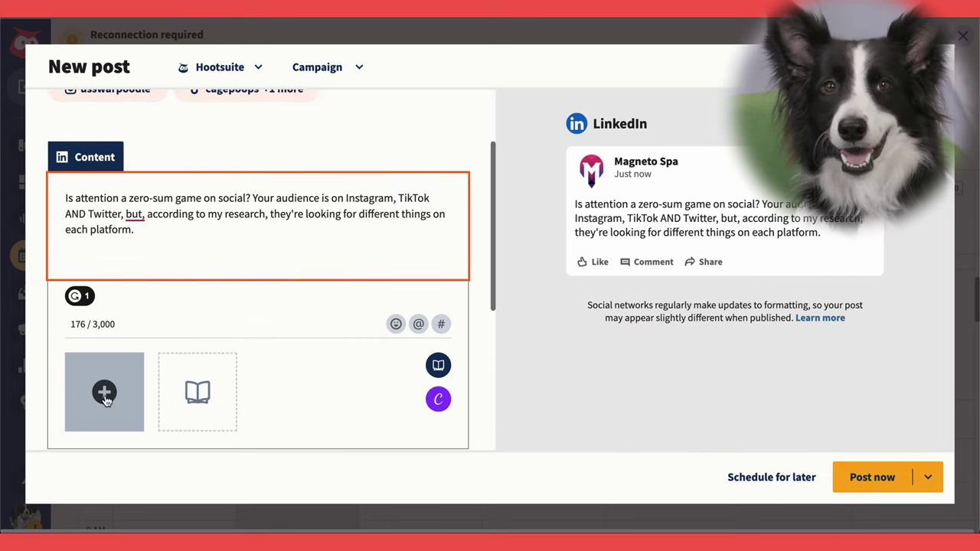
{"action": "left_click", "coordinate": [105, 394]}
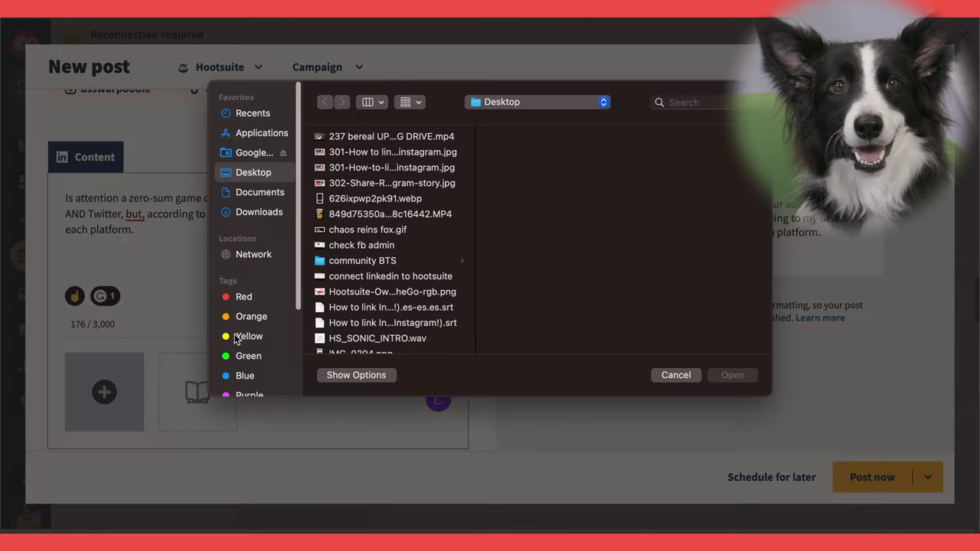
{"action": "left_click", "coordinate": [378, 232]}
{"action": "left_click", "coordinate": [729, 376]}
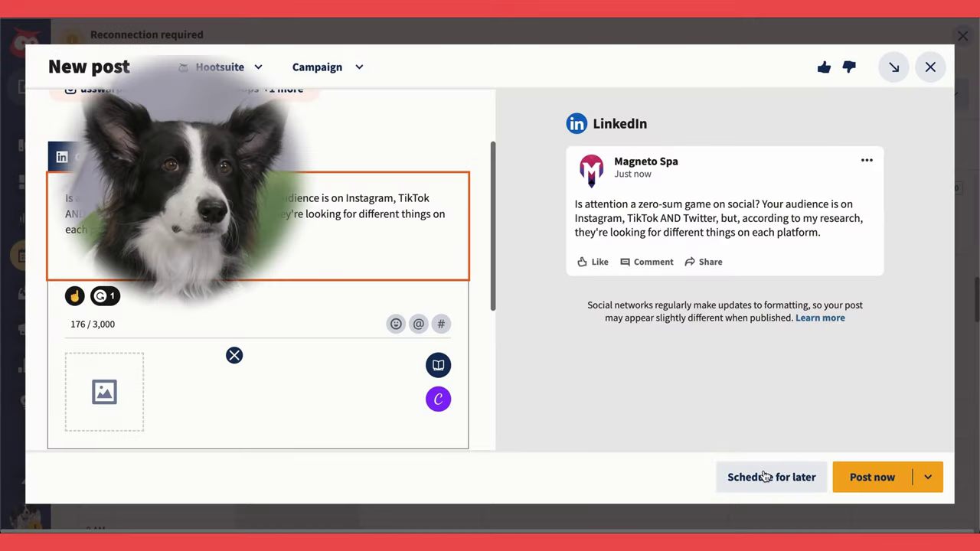
Schedule the post for Tuesday, Jan 24 at 8:00 AM.
{"action": "left_click", "coordinate": [769, 479]}
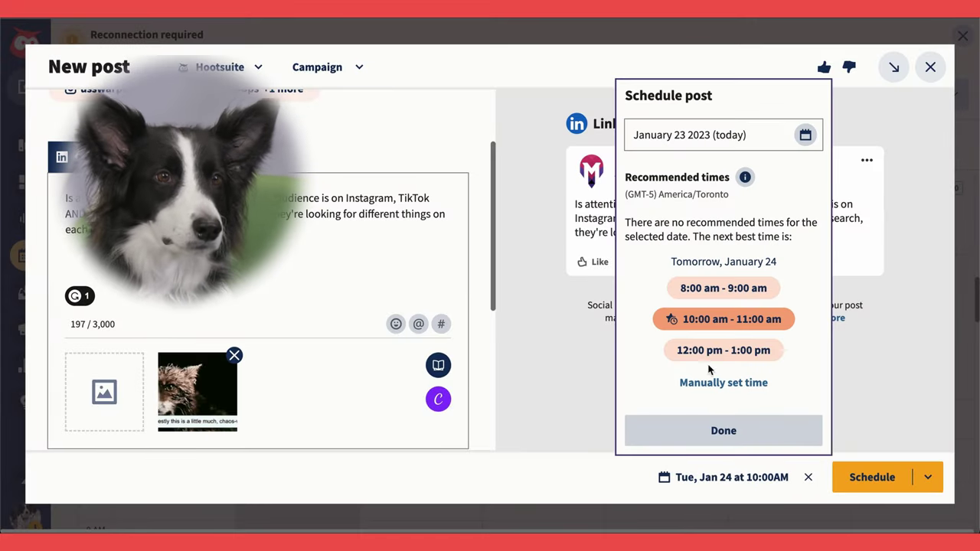
{"action": "left_click", "coordinate": [707, 292]}
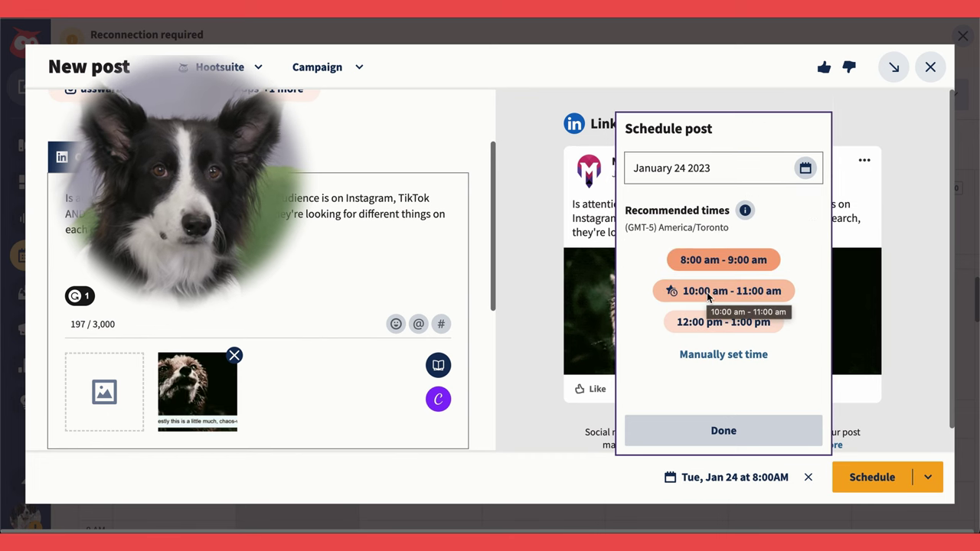
{"action": "left_click", "coordinate": [724, 433]}
{"action": "left_click", "coordinate": [860, 484]}
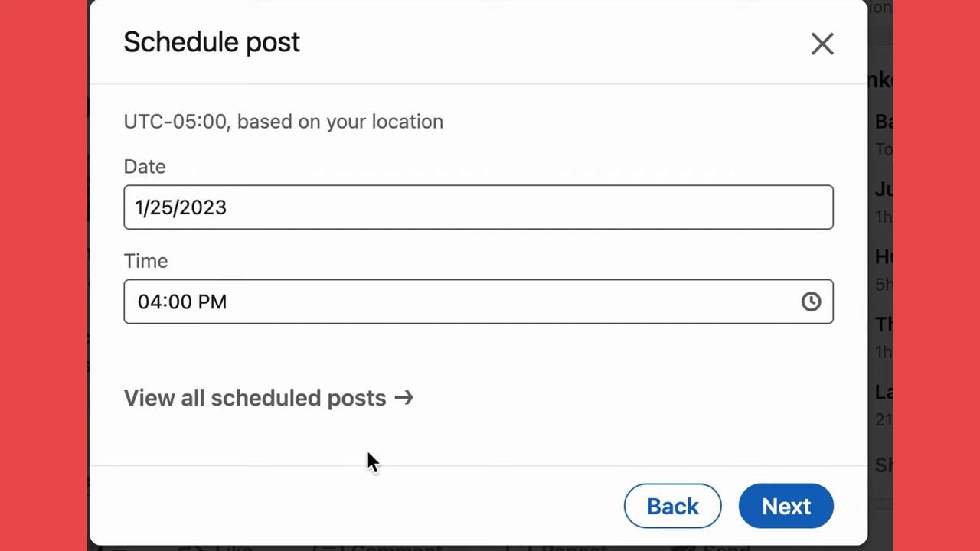
Reschedule 'Our finest moment.' to 1/27/2023, then delete that scheduled post.
{"action": "left_click", "coordinate": [342, 402]}
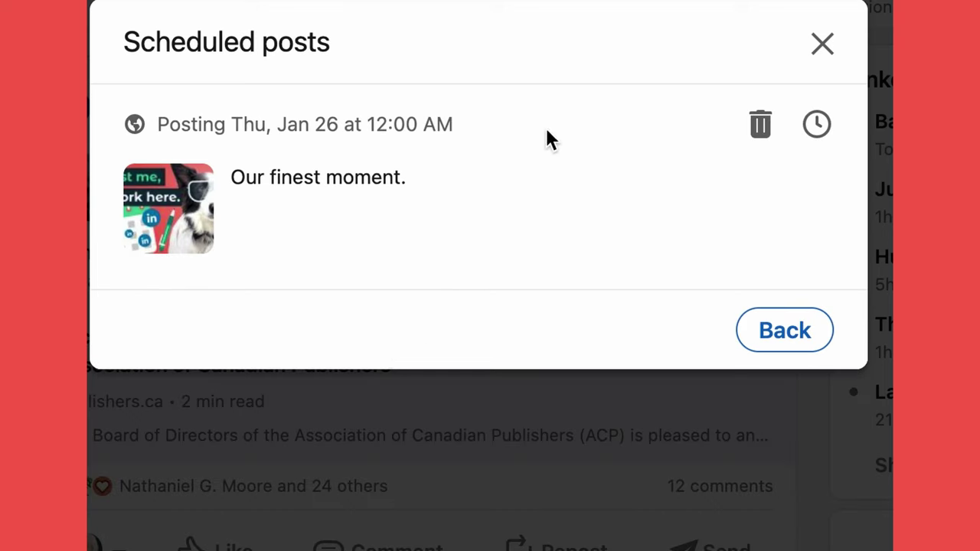
{"action": "left_click", "coordinate": [817, 125]}
{"action": "left_click", "coordinate": [645, 208]}
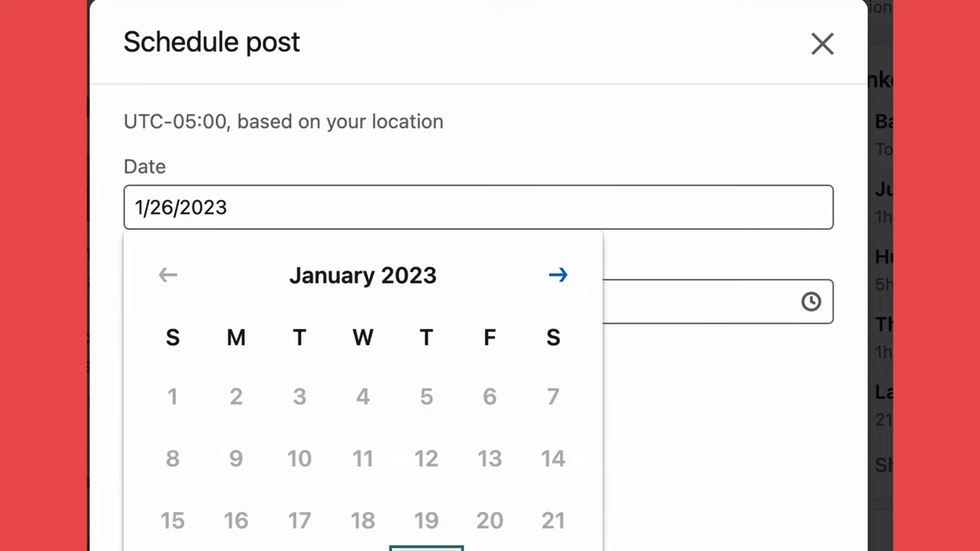
{"action": "left_click", "coordinate": [489, 548]}
{"action": "left_click", "coordinate": [771, 416]}
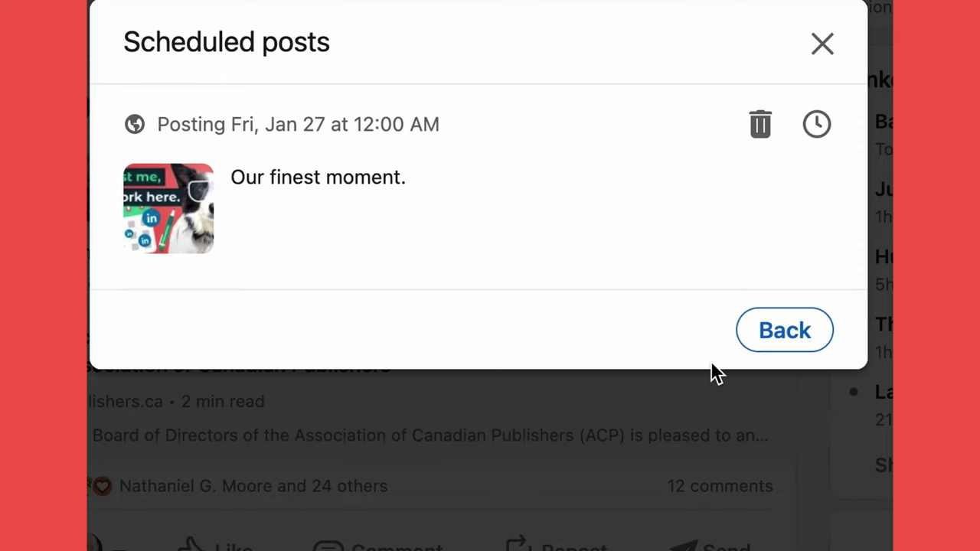
{"action": "left_click", "coordinate": [761, 125]}
{"action": "left_click", "coordinate": [650, 412]}
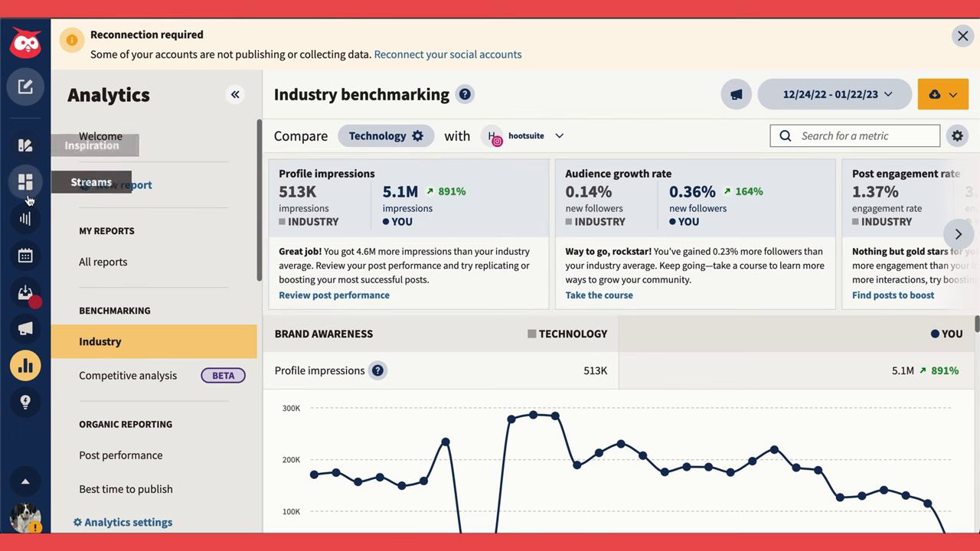
Trim the Tuesday Magneto Spa post to its first sentence, save, then begin deleting it.
{"action": "left_click", "coordinate": [23, 260]}
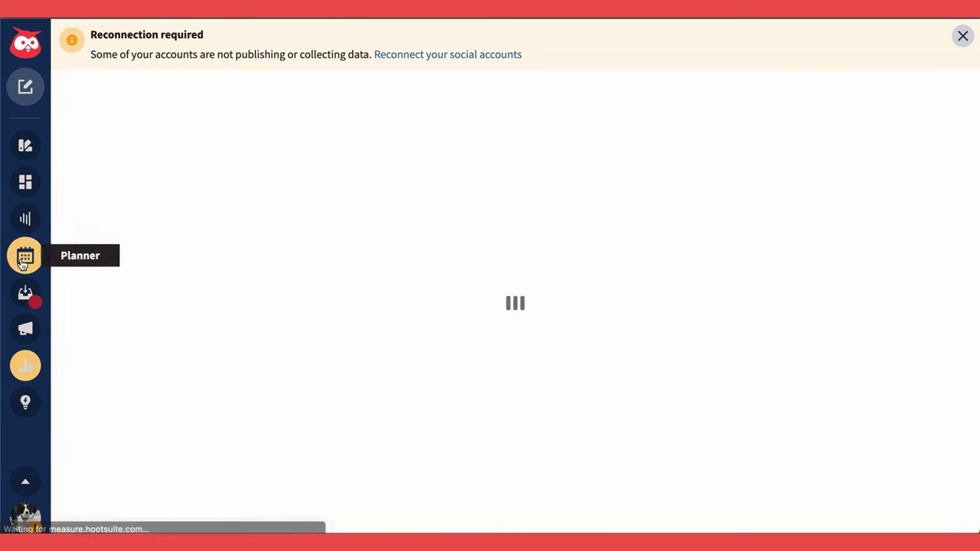
{"action": "left_click", "coordinate": [412, 383]}
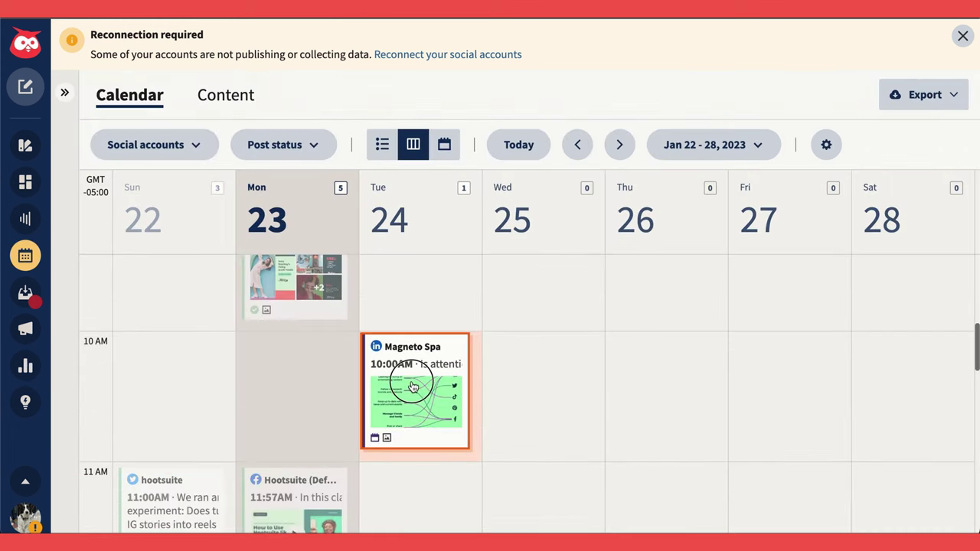
{"action": "left_click", "coordinate": [775, 163]}
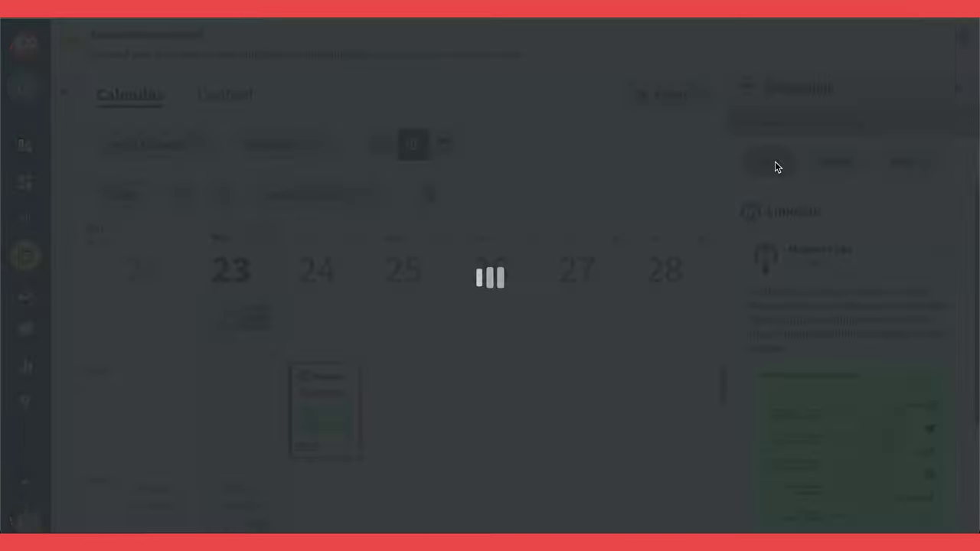
{"action": "left_click_drag", "start_coordinate": [321, 334], "coordinate": [293, 299]}
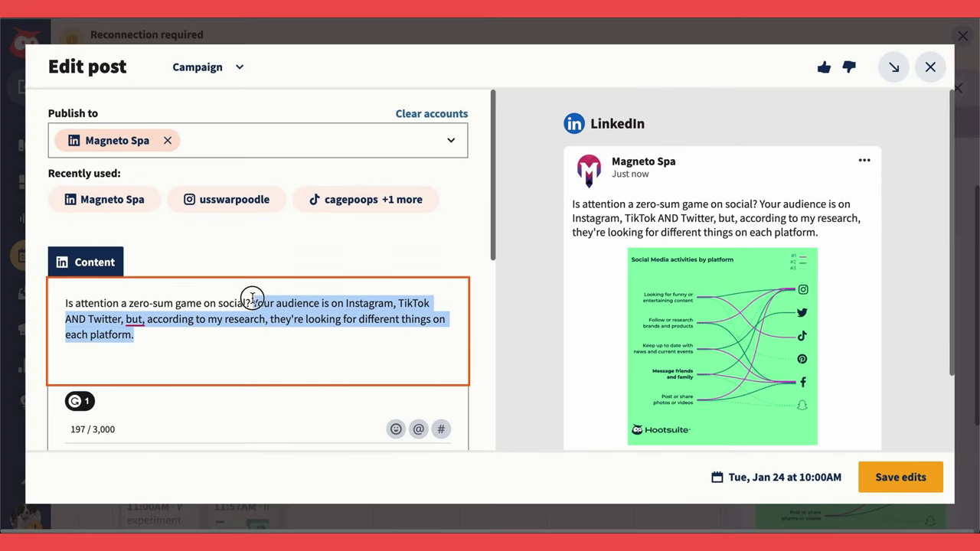
{"action": "key", "text": "BackSpace"}
{"action": "left_click", "coordinate": [909, 475]}
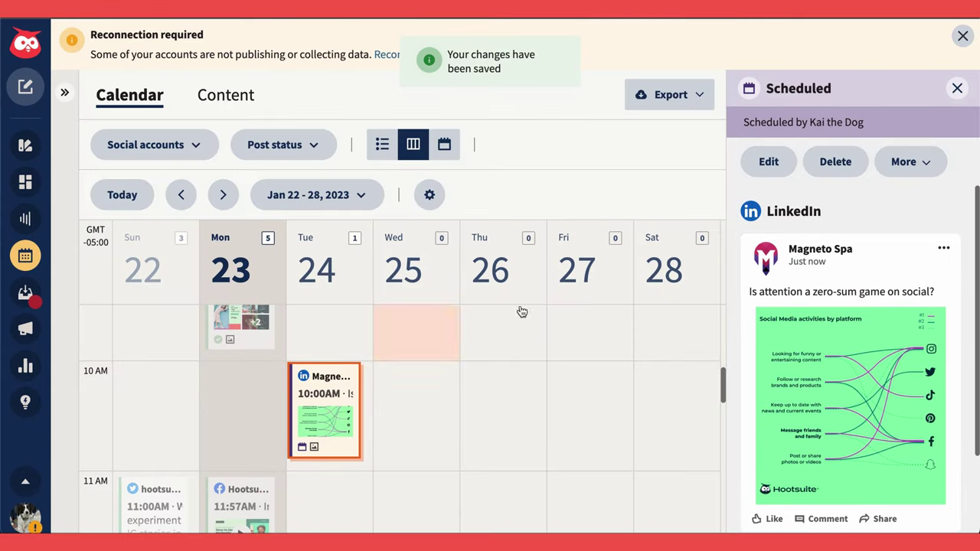
{"action": "left_click", "coordinate": [835, 162]}
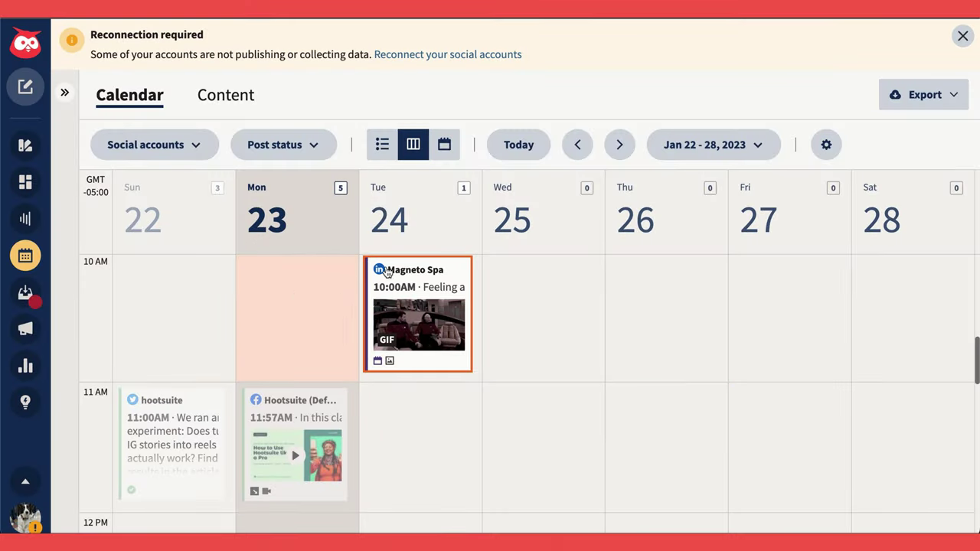
Move the Tuesday 10AM 'Feeling attacked?' Magneto Spa post to drafts.
{"action": "left_click", "coordinate": [440, 276]}
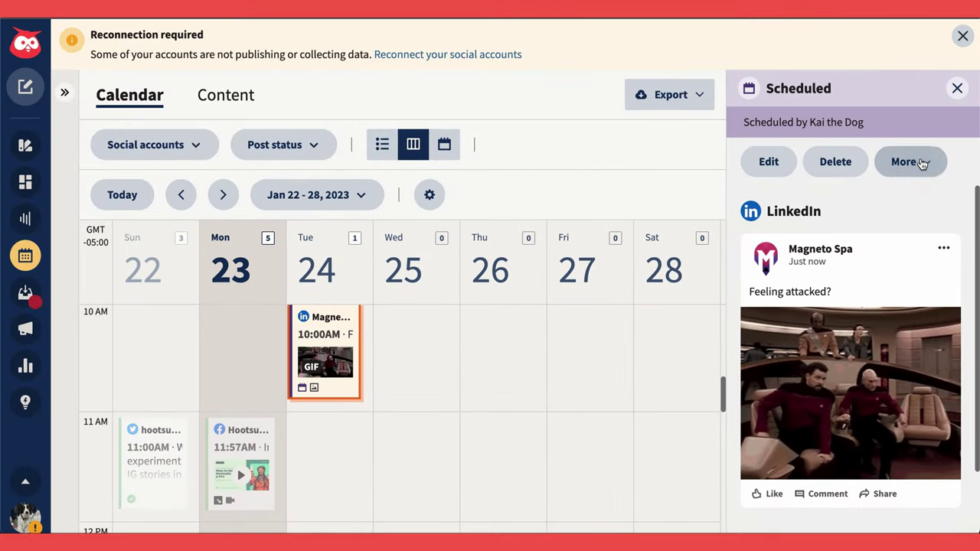
{"action": "left_click", "coordinate": [921, 161]}
{"action": "left_click", "coordinate": [873, 235]}
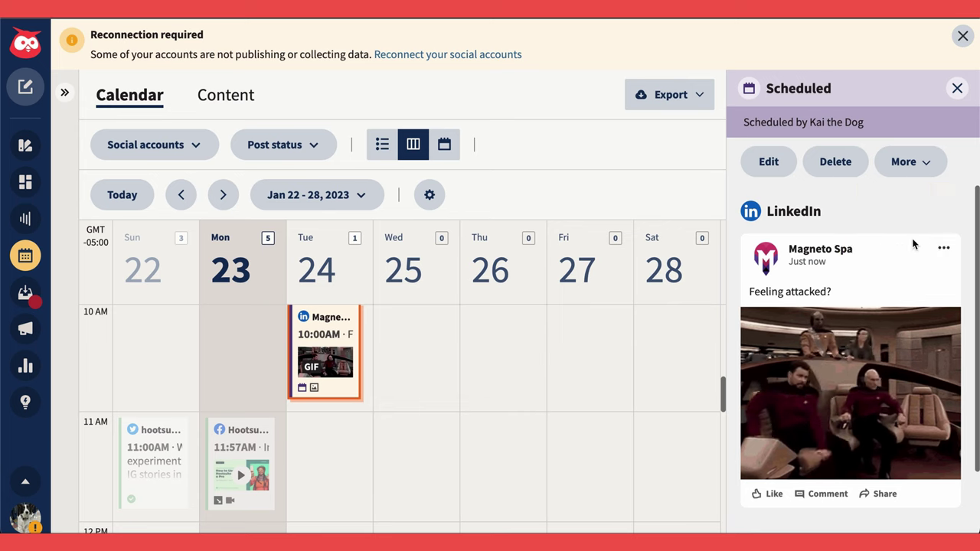